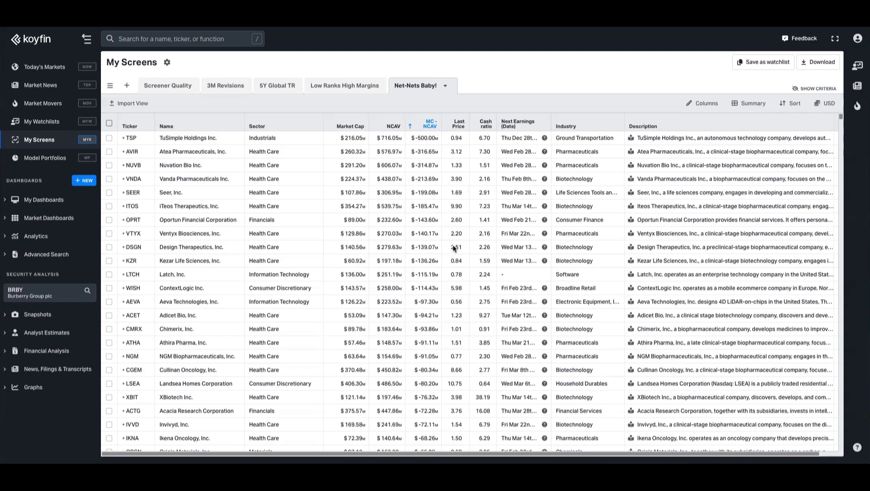
- Scroll down through the Net-Nets Baby! screen results table
{"action": "scroll", "coordinate": [453, 247], "scroll_direction": "down", "scroll_amount": 20}
{"action": "scroll", "coordinate": [453, 247], "scroll_direction": "down", "scroll_amount": 4}
- Start a new screen from scratch and review its default United States and Canada trading region
{"action": "left_click", "coordinate": [127, 90]}
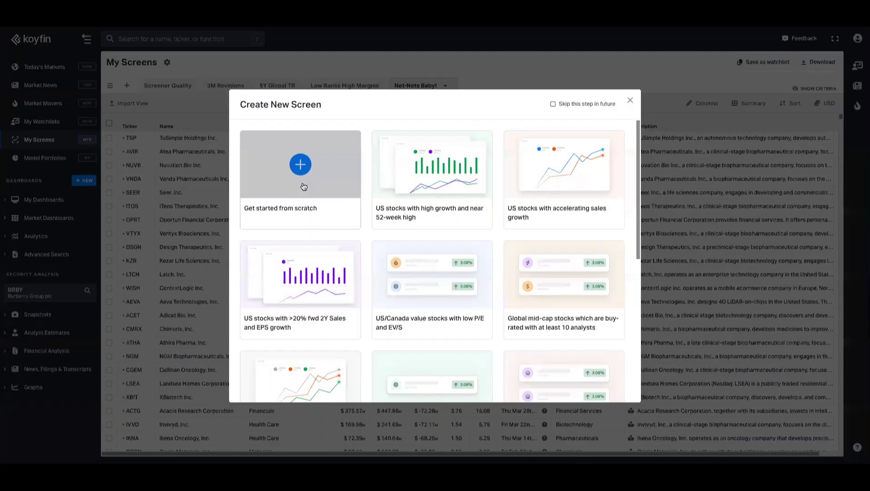
{"action": "left_click", "coordinate": [303, 186]}
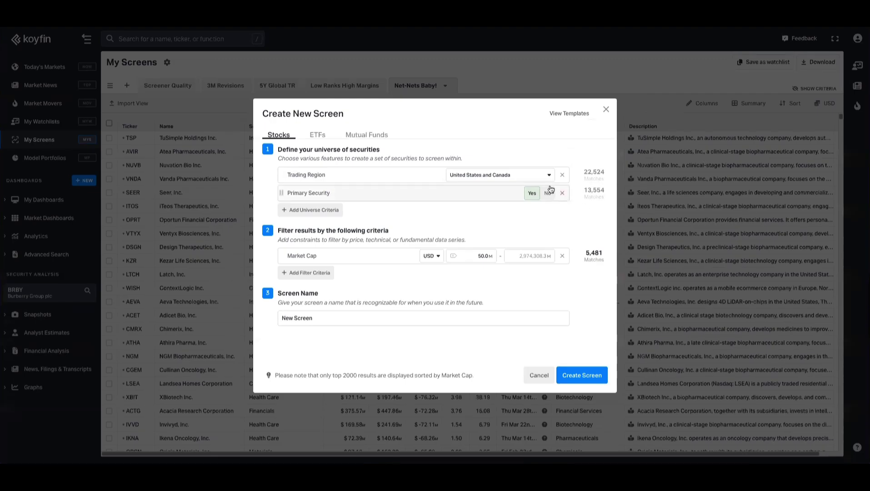
{"action": "left_click", "coordinate": [510, 175]}
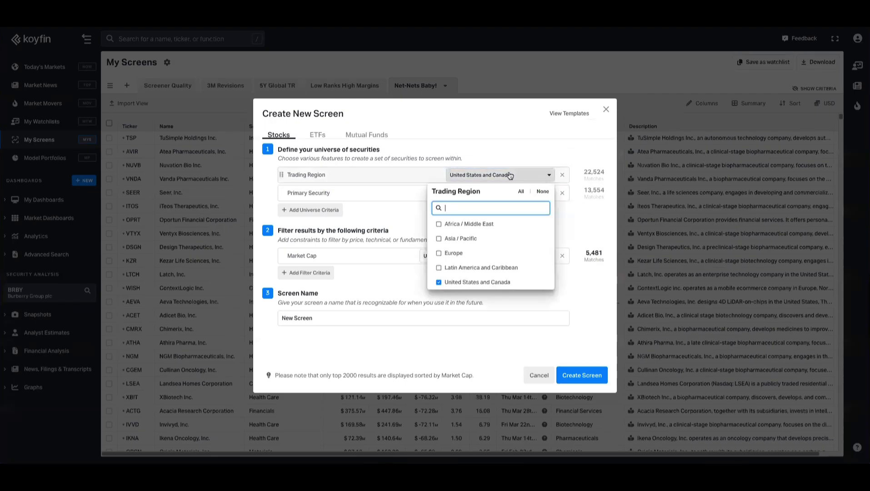
{"action": "left_click", "coordinate": [600, 222]}
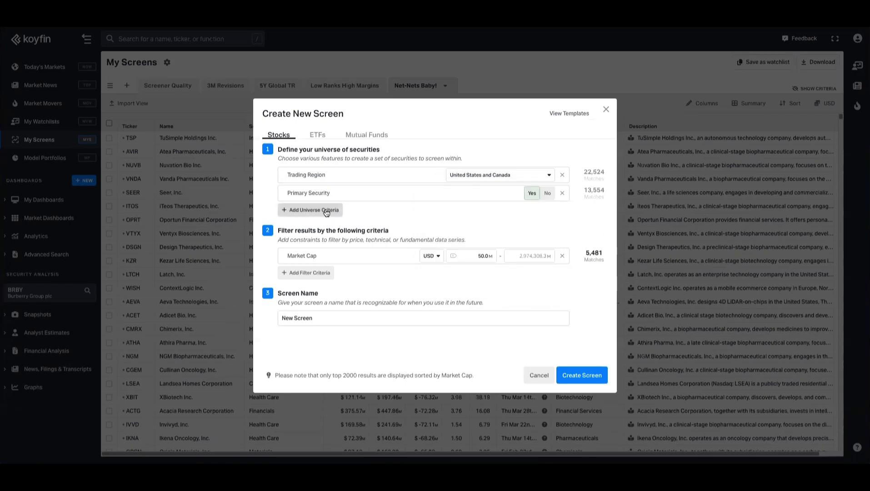
- Add a Country criterion limited to United States
{"action": "left_click", "coordinate": [303, 213]}
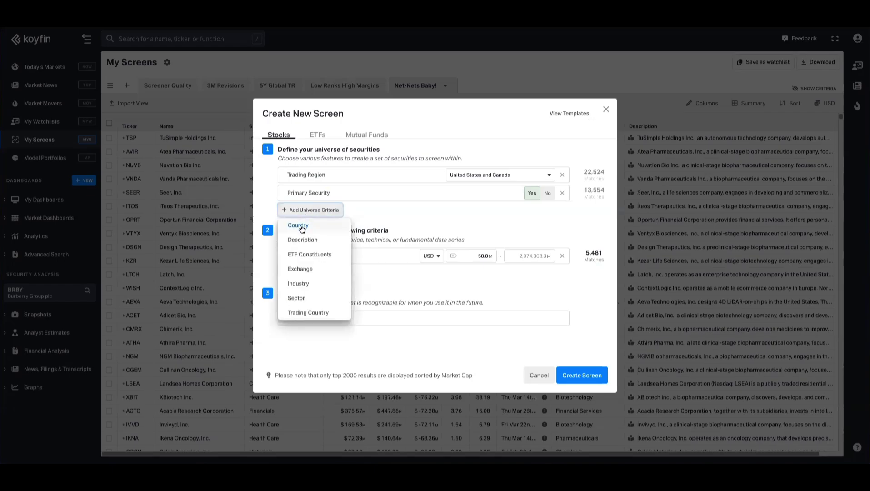
{"action": "left_click", "coordinate": [304, 225]}
{"action": "left_click", "coordinate": [469, 214]}
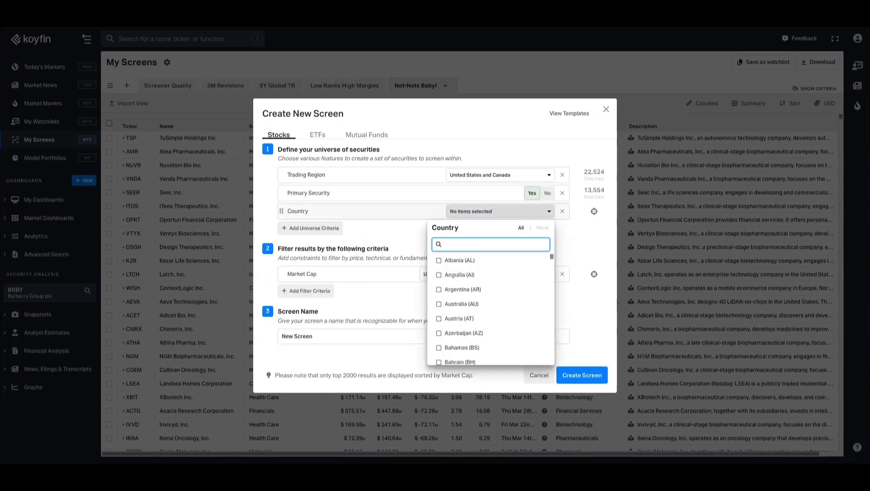
{"action": "type", "text": "united"}
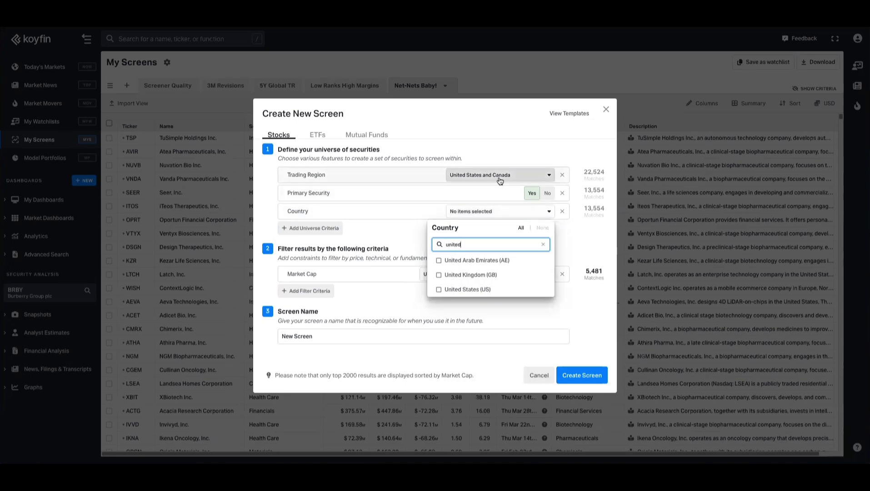
{"action": "left_click", "coordinate": [454, 290]}
{"action": "left_click", "coordinate": [567, 245]}
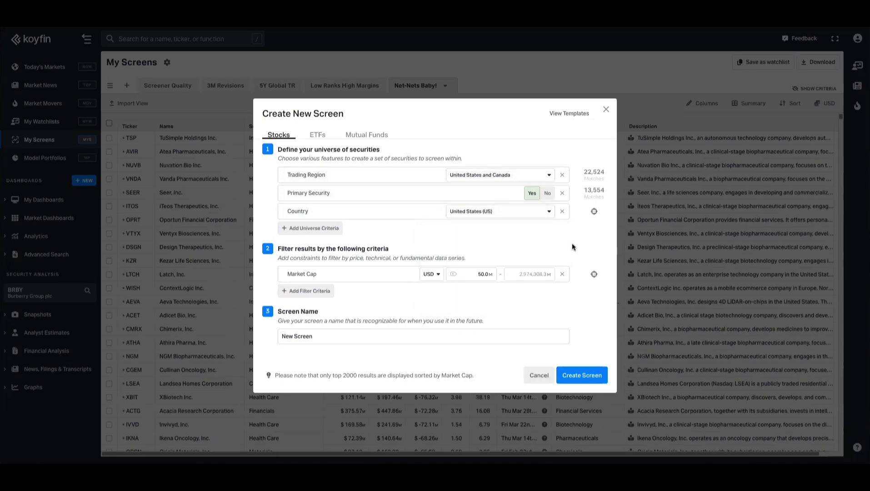
- Add a Sector criterion with every sector except Energy and Real Estate
{"action": "left_click", "coordinate": [321, 229]}
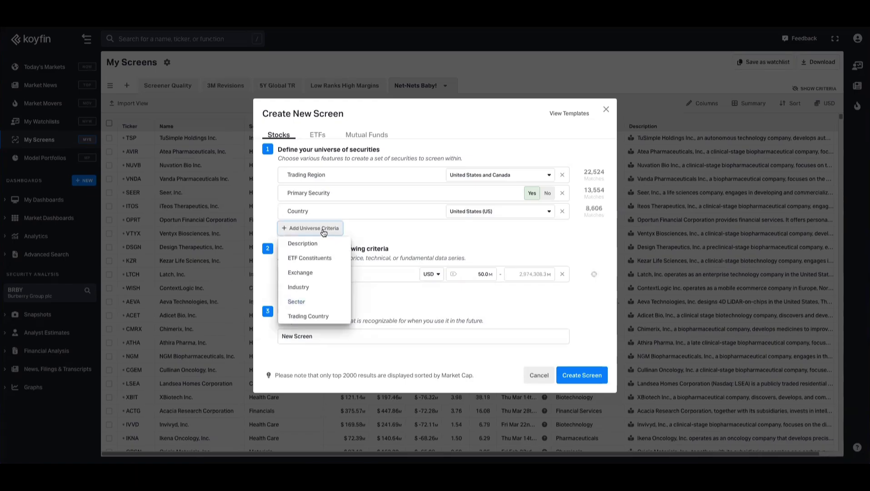
{"action": "left_click", "coordinate": [322, 305]}
{"action": "left_click", "coordinate": [509, 234]}
{"action": "left_click", "coordinate": [515, 246]}
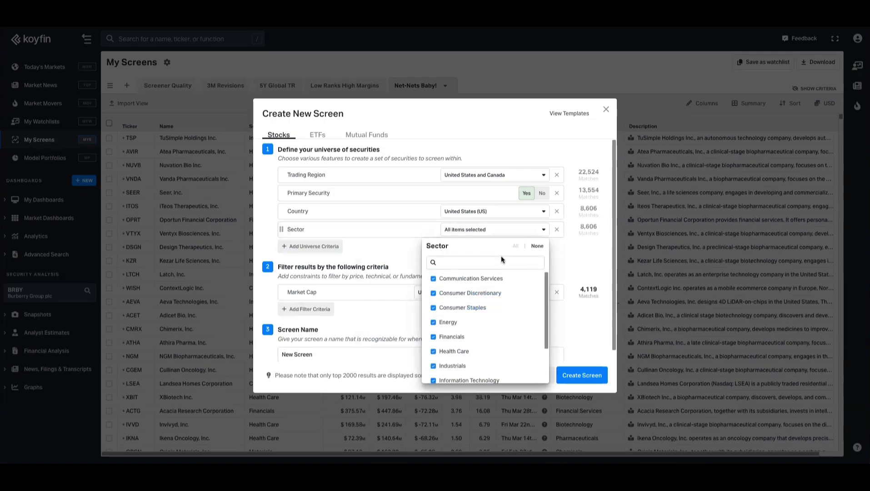
{"action": "left_click", "coordinate": [434, 324]}
{"action": "scroll", "coordinate": [471, 331], "scroll_direction": "down", "scroll_amount": 1}
{"action": "left_click", "coordinate": [434, 361]}
{"action": "left_click", "coordinate": [587, 246]}
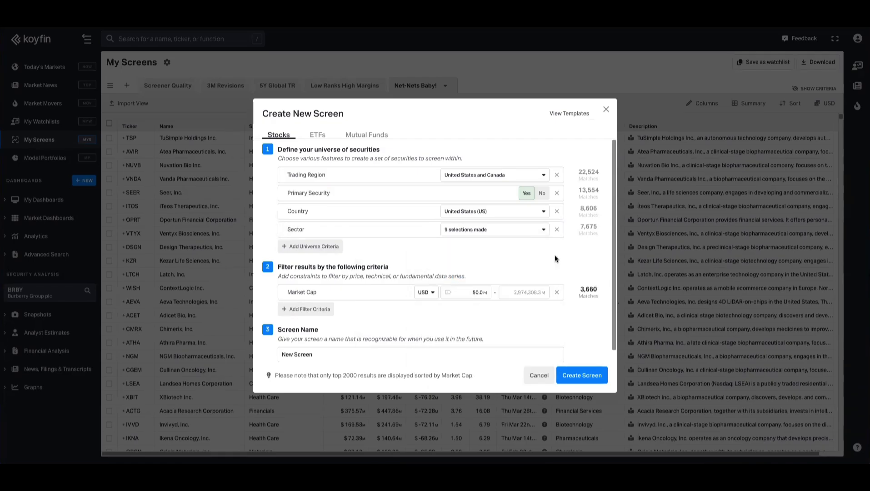
- Set the Market Cap maximum to 500.0M
{"action": "left_click", "coordinate": [523, 294]}
{"action": "type", "text": "500"}
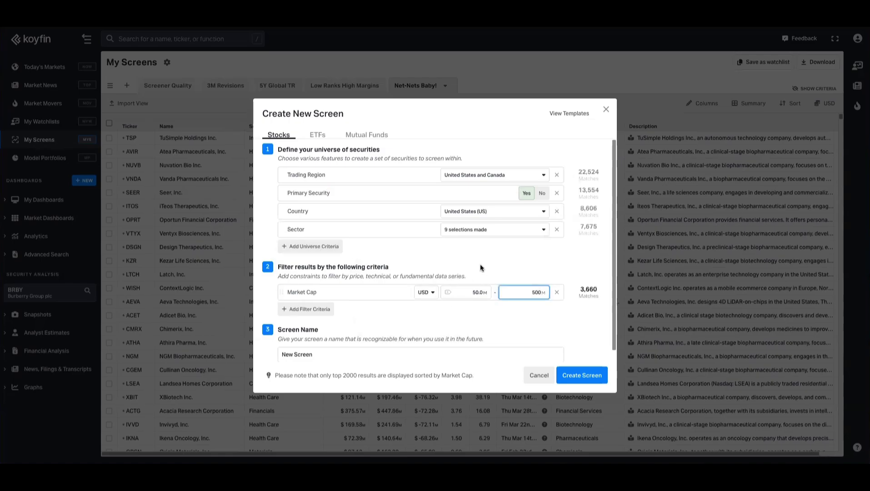
{"action": "left_click", "coordinate": [479, 264]}
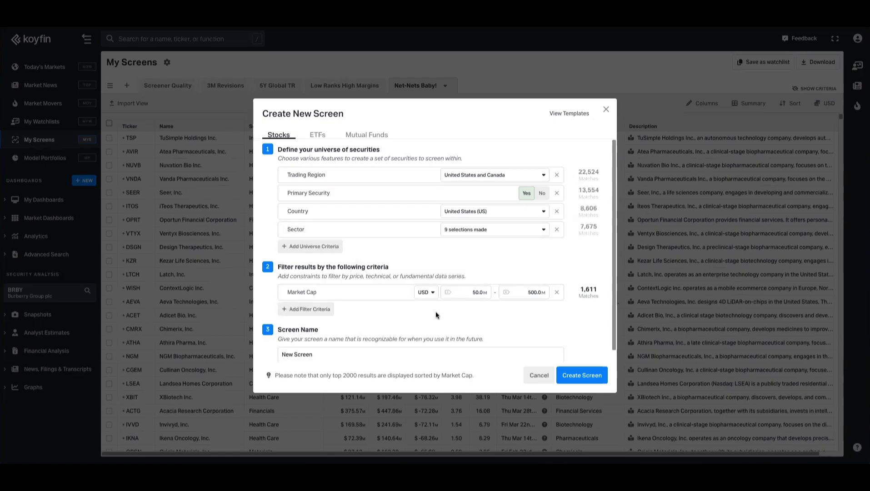
- Name the screen 'Net Nets' and create it
{"action": "scroll", "coordinate": [435, 313], "scroll_direction": "down", "scroll_amount": 1}
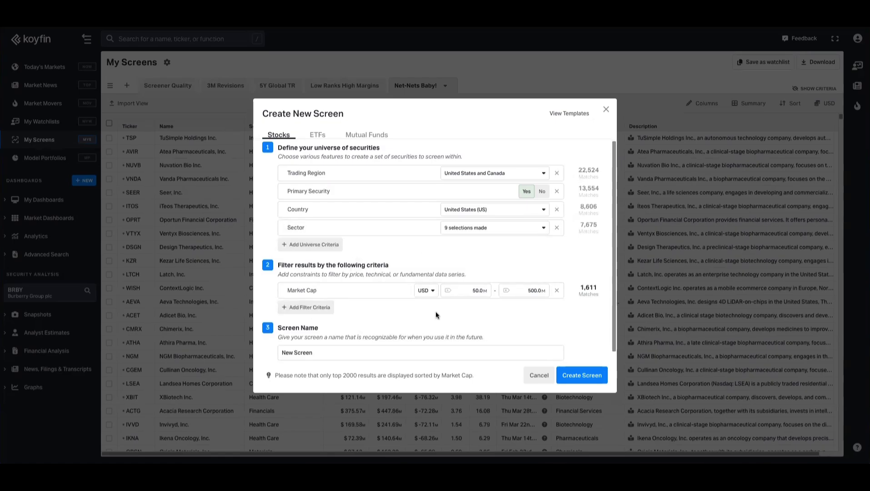
{"action": "left_click", "coordinate": [358, 354]}
{"action": "type", "text": "Ne"}
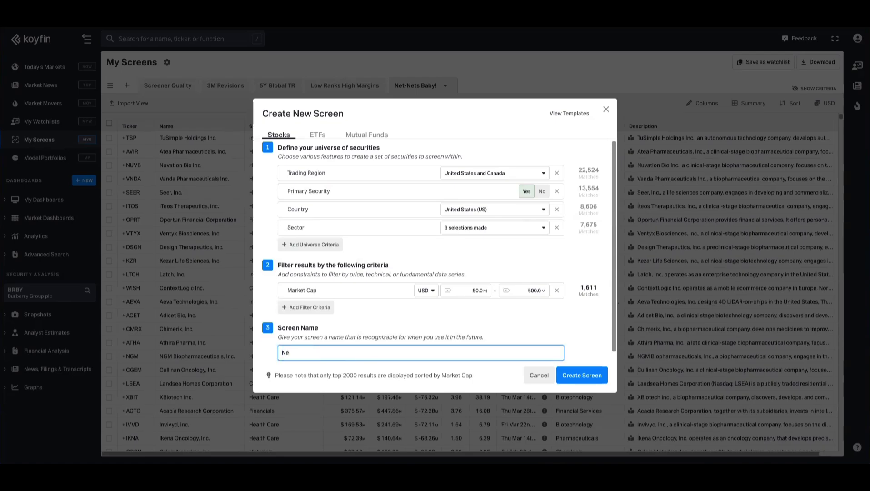
{"action": "type", "text": "t Nets"}
{"action": "left_click", "coordinate": [584, 376]}
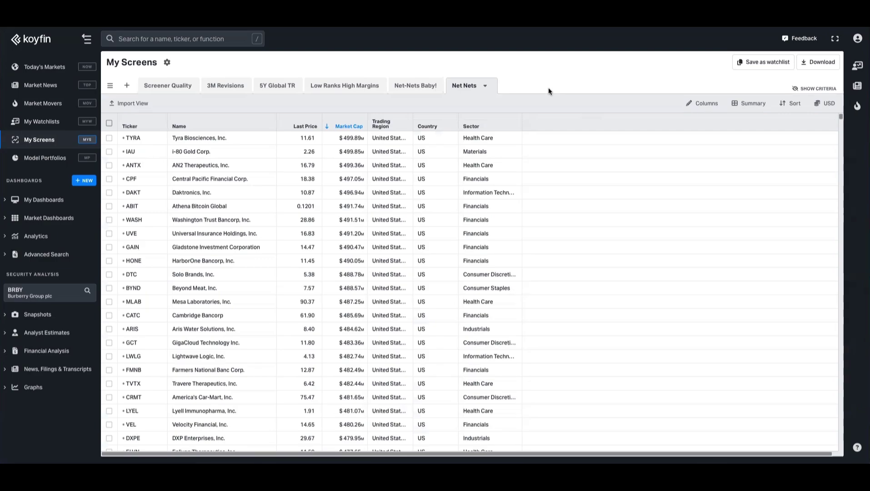
- Start a new custom formula column labelled 'NCAV'
{"action": "left_click", "coordinate": [700, 106]}
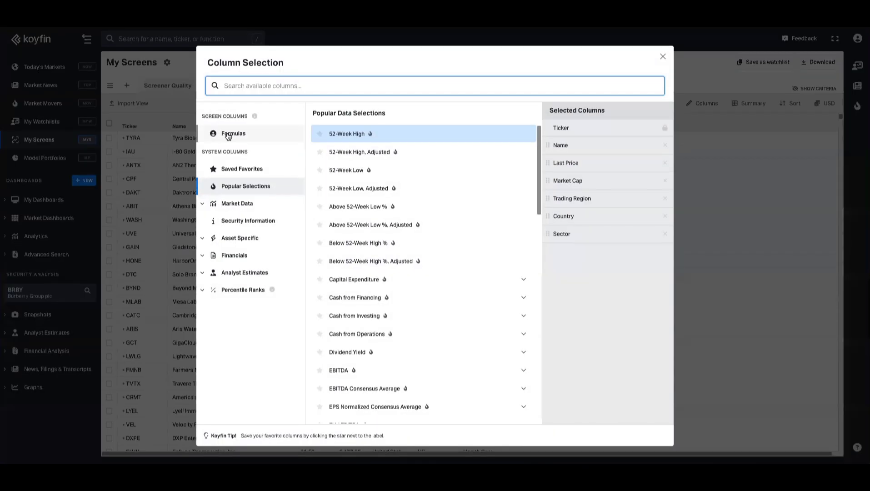
{"action": "left_click", "coordinate": [247, 135]}
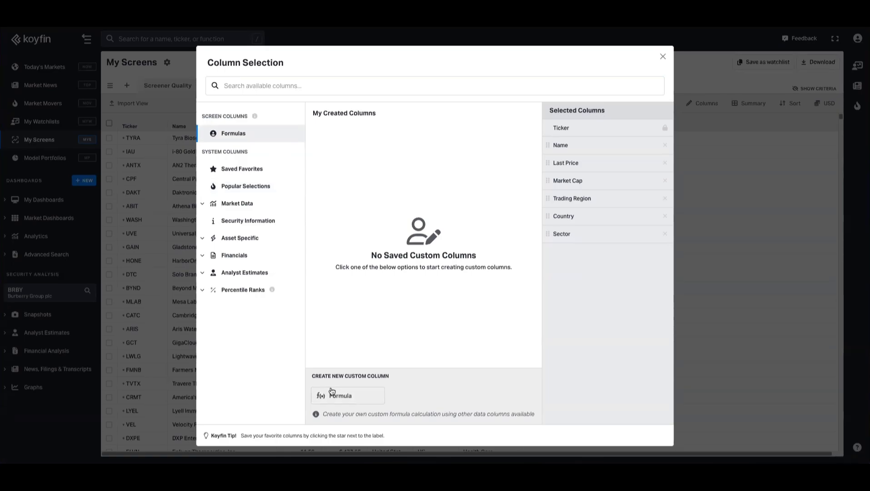
{"action": "left_click", "coordinate": [351, 396]}
{"action": "double_click", "coordinate": [391, 165]}
{"action": "type", "text": "NCAV"}
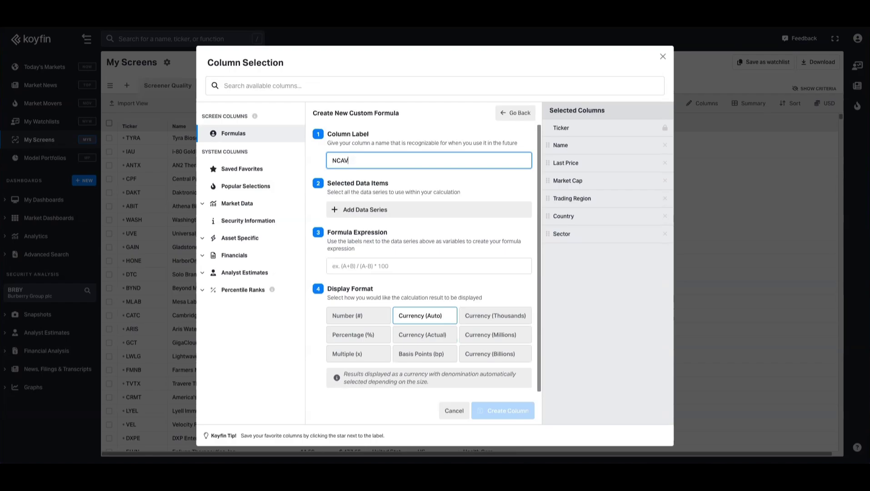
- Add quarterly Total Current Assets and Total Liabilities as formula data items
{"action": "left_click", "coordinate": [427, 211]}
{"action": "type", "text": "total current"}
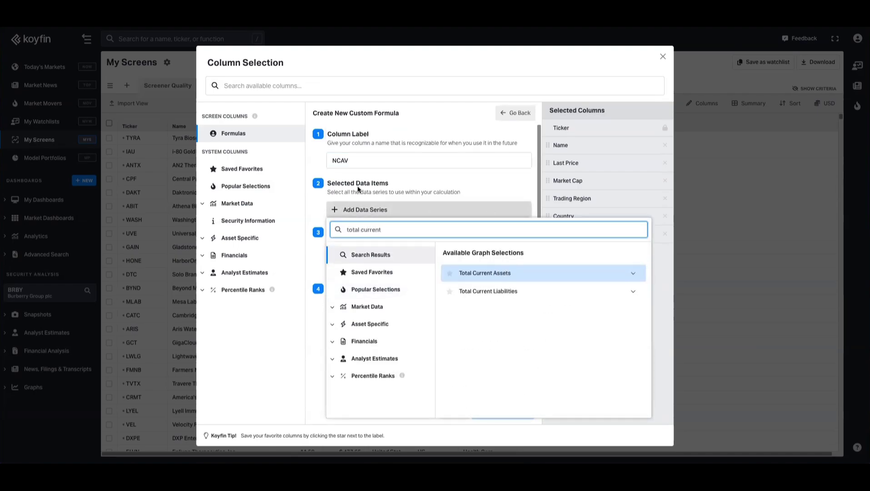
{"action": "left_click", "coordinate": [480, 273]}
{"action": "left_click", "coordinate": [492, 291]}
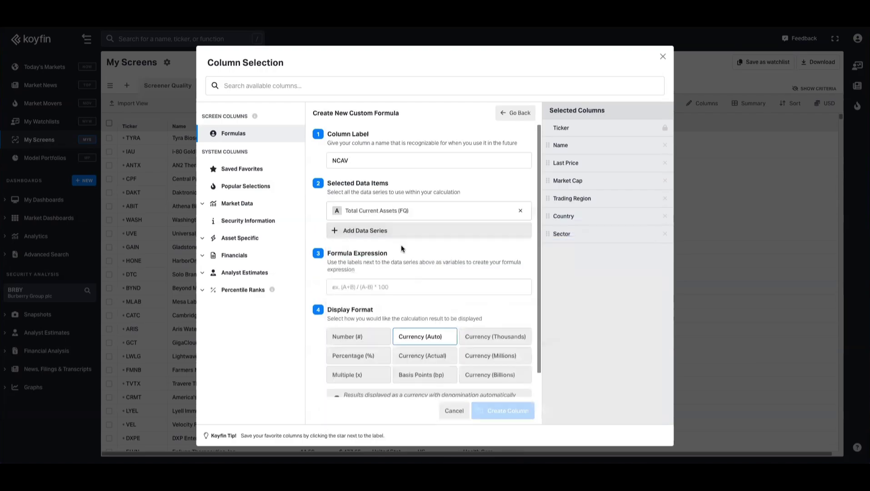
{"action": "left_click", "coordinate": [389, 231]}
{"action": "type", "text": "total "}
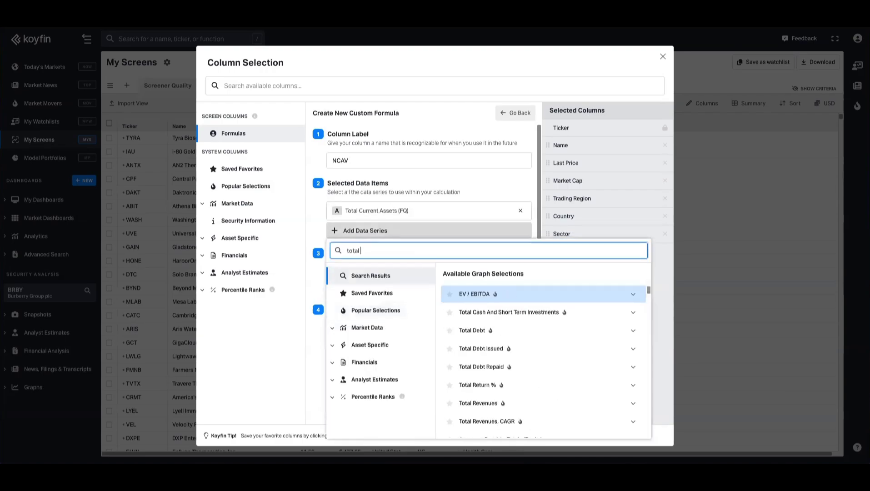
{"action": "type", "text": "liab"}
{"action": "left_click", "coordinate": [491, 312]}
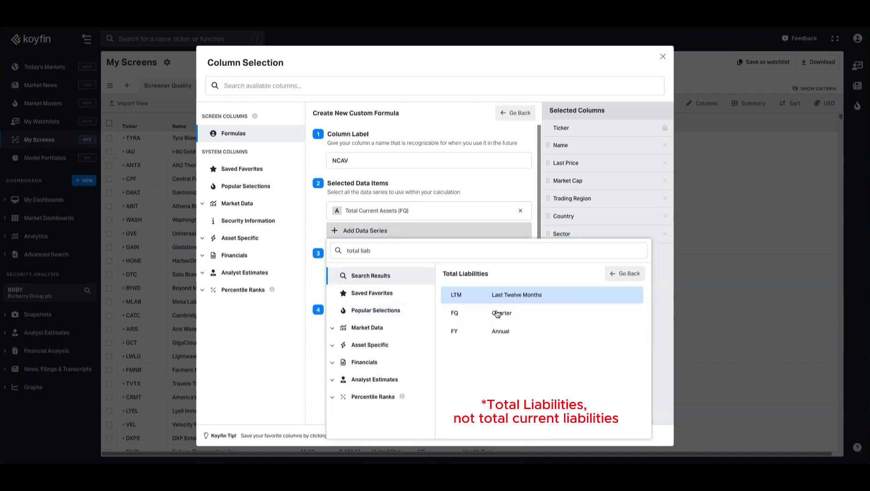
{"action": "left_click", "coordinate": [411, 253]}
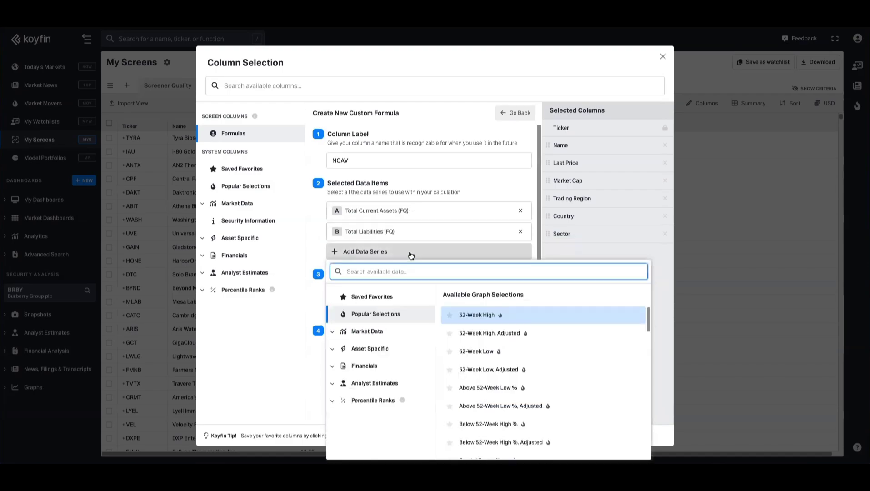
- Add quarterly Total Preferred Equity and balance-sheet Minority Interest as data items
{"action": "type", "text": "total prefer"}
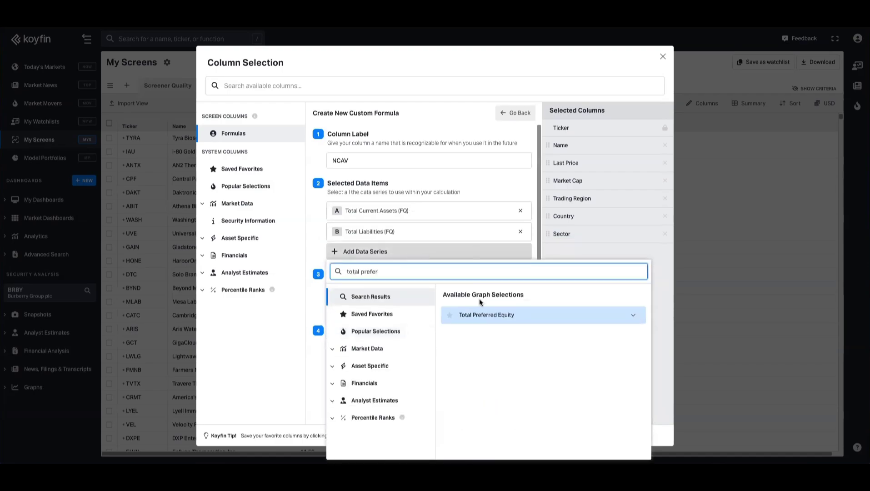
{"action": "left_click", "coordinate": [495, 316]}
{"action": "left_click", "coordinate": [500, 333]}
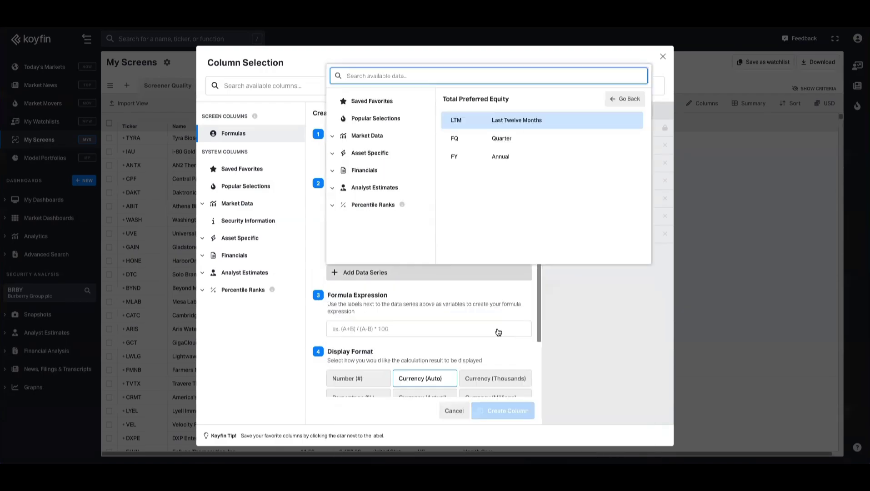
{"action": "left_click", "coordinate": [401, 275]}
{"action": "type", "text": "minorit"}
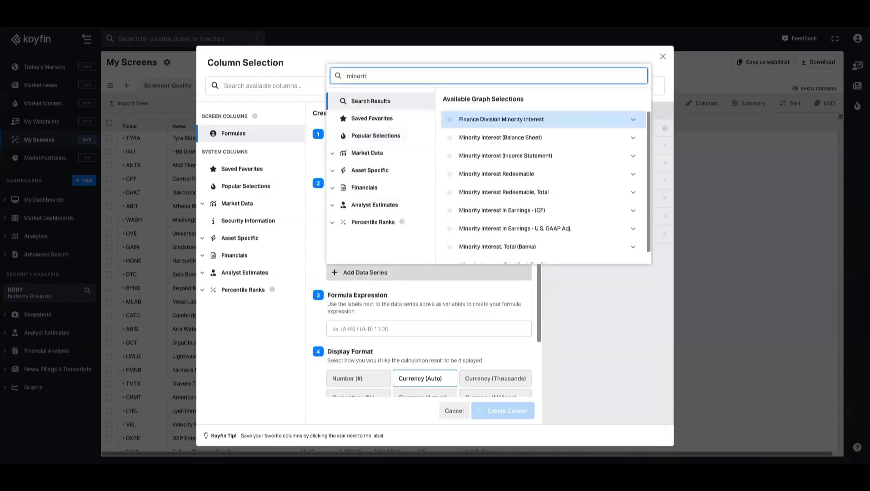
{"action": "type", "text": "y inter"}
{"action": "left_click", "coordinate": [542, 138]}
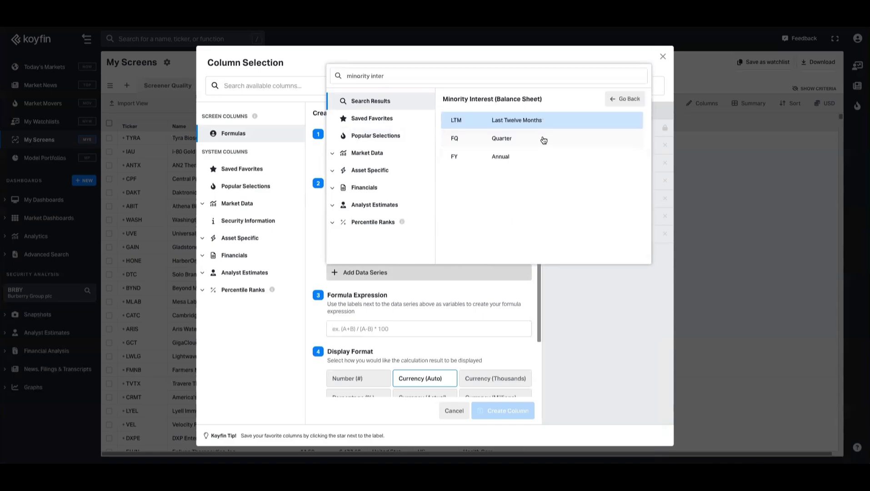
{"action": "left_click", "coordinate": [502, 142]}
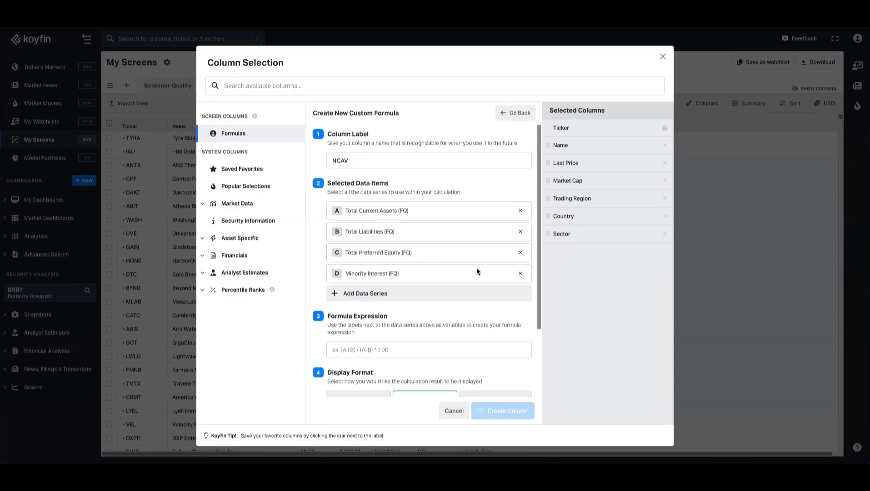
- Create NCAV as A-B-C-D in Currency (Auto) and move it right after Market Cap
{"action": "left_click", "coordinate": [397, 354]}
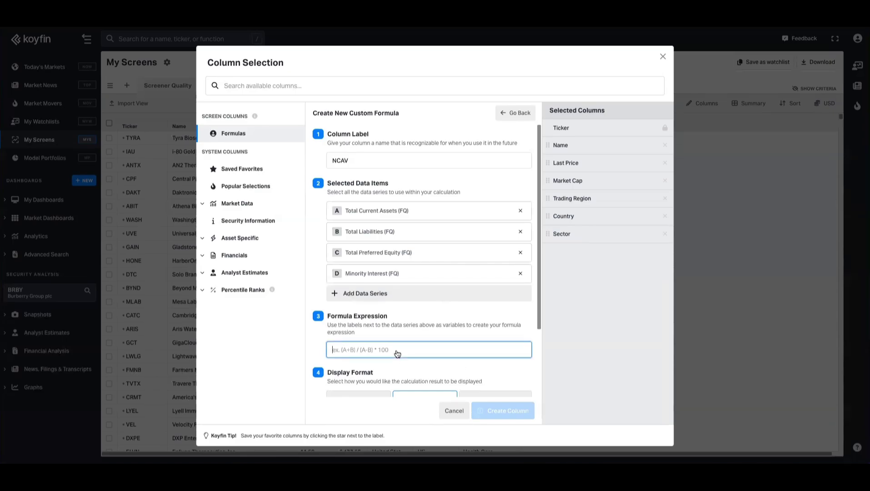
{"action": "type", "text": "A-B-C"}
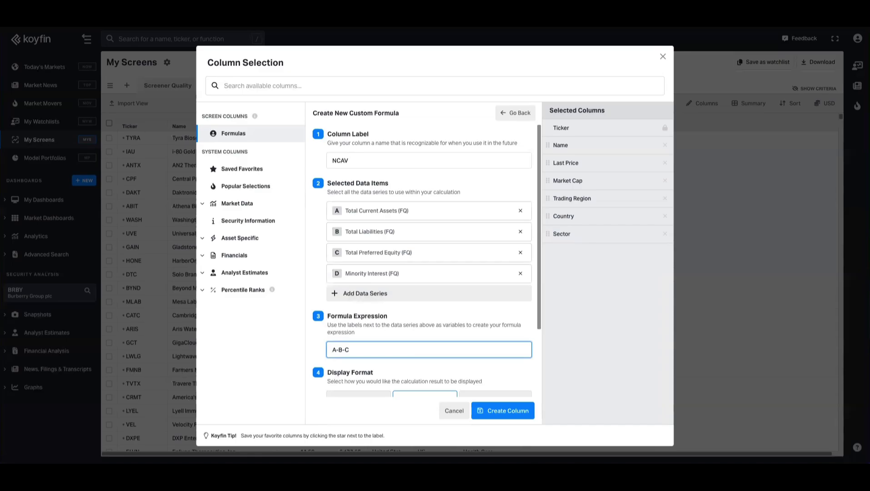
{"action": "type", "text": "-D"}
{"action": "scroll", "coordinate": [514, 334], "scroll_direction": "down", "scroll_amount": 2}
{"action": "left_click", "coordinate": [434, 314]}
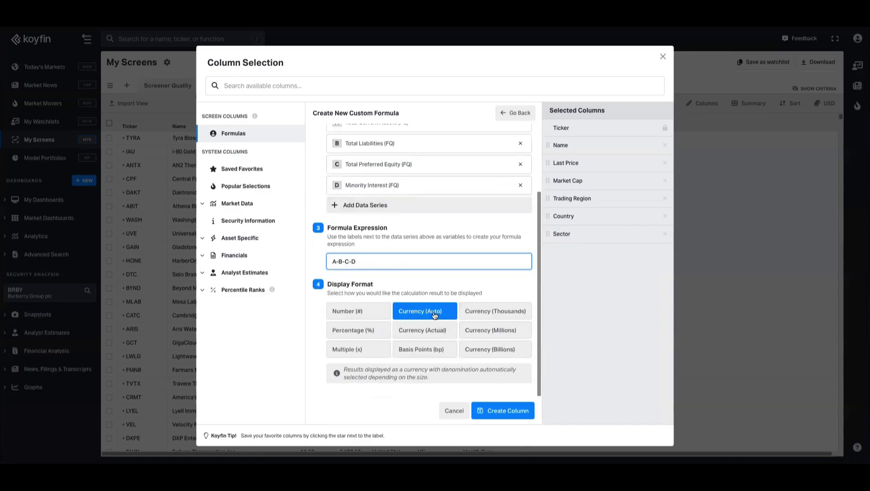
{"action": "scroll", "coordinate": [436, 316], "scroll_direction": "up", "scroll_amount": 2}
{"action": "left_click", "coordinate": [500, 410]}
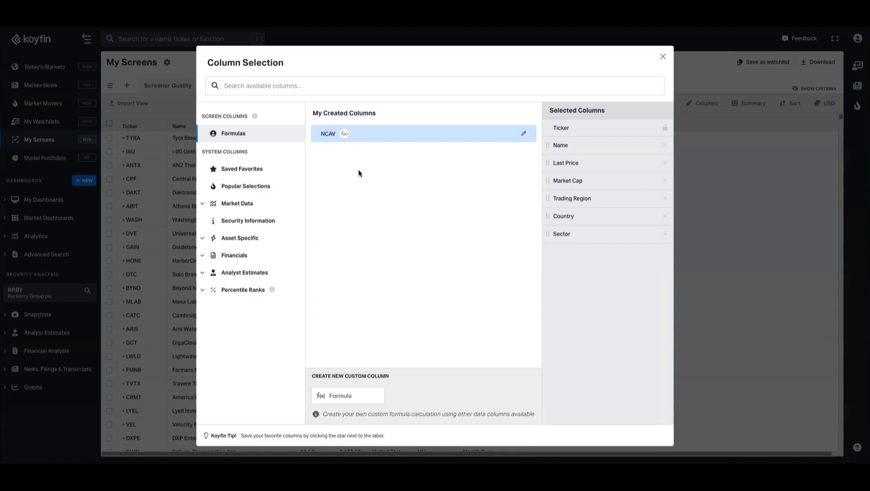
{"action": "left_click", "coordinate": [757, 288]}
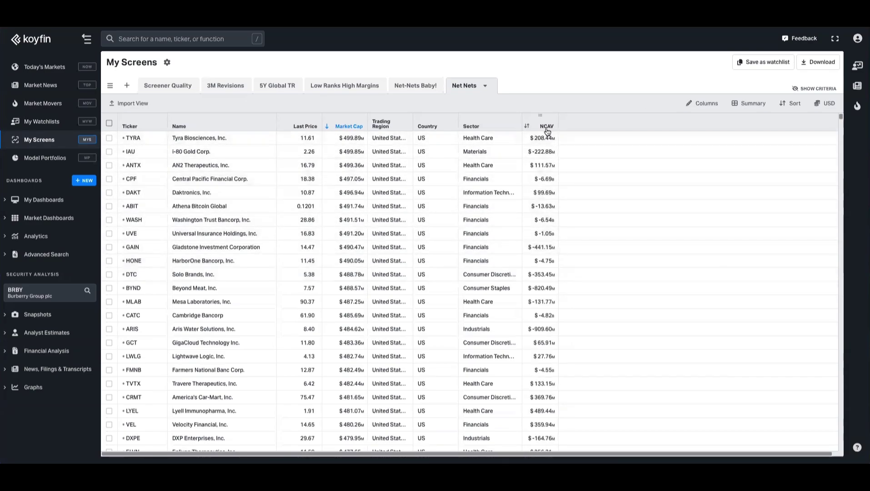
{"action": "left_click_drag", "start_coordinate": [525, 127], "coordinate": [366, 132]}
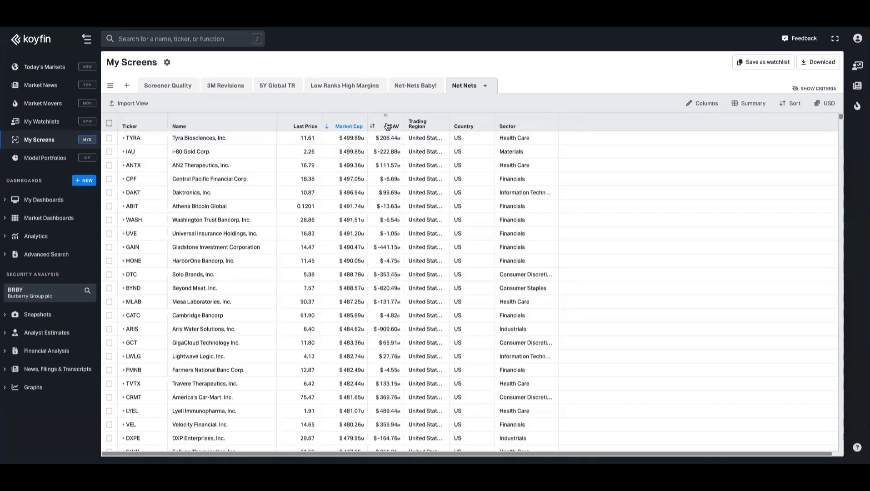
- Start another custom formula column labelled 'MC - NCAV'
{"action": "left_click", "coordinate": [704, 110]}
{"action": "left_click", "coordinate": [239, 135]}
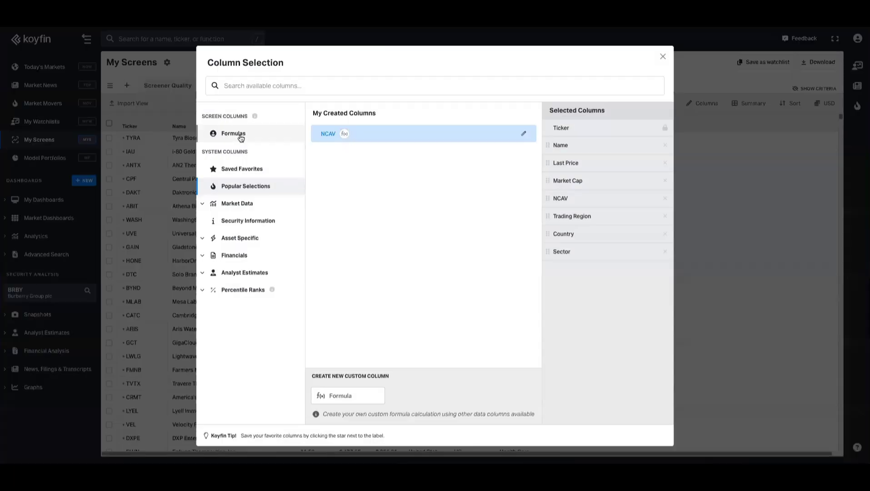
{"action": "left_click", "coordinate": [355, 392]}
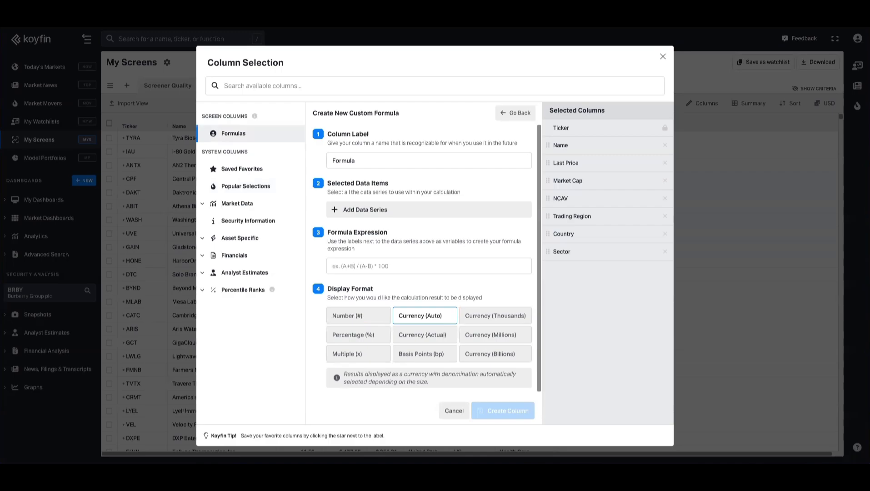
{"action": "left_click", "coordinate": [382, 160]}
{"action": "key", "text": "ctrl+a"}
{"action": "type", "text": "MC"}
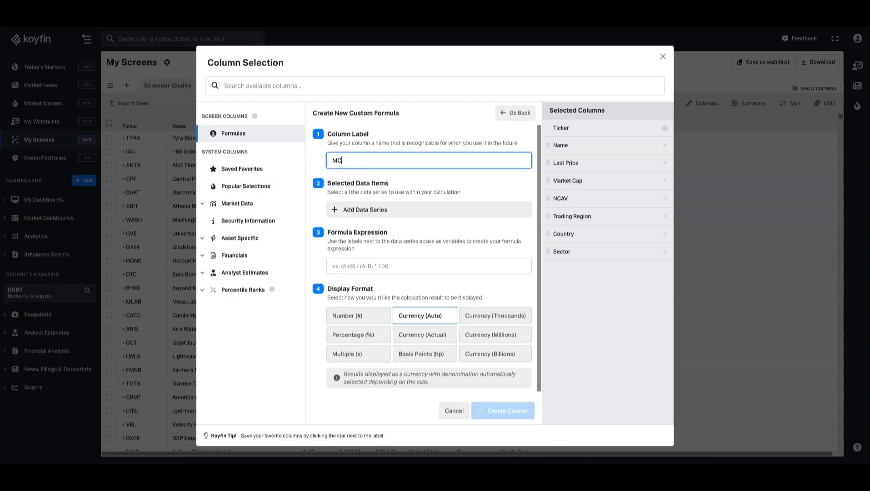
{"action": "type", "text": " - NCAV"}
- Add Market Capitalization as item A and enter the expression A-(B-C-D-E)
{"action": "left_click", "coordinate": [369, 213]}
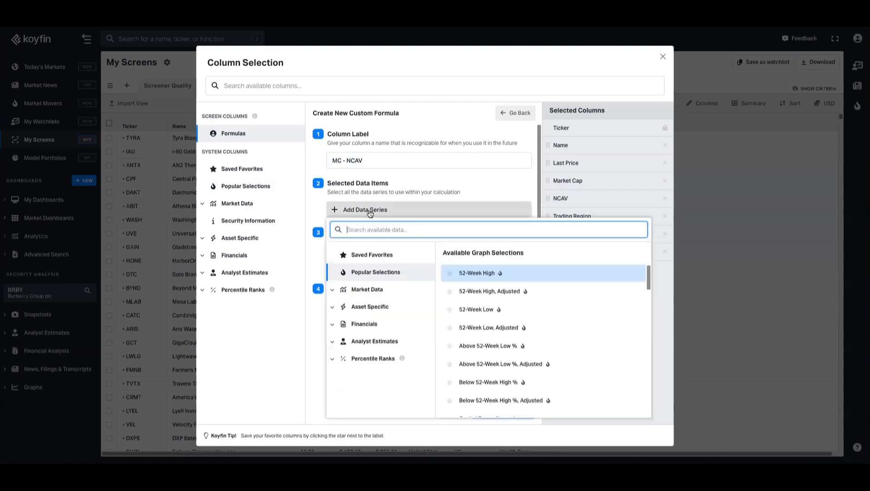
{"action": "type", "text": "market"}
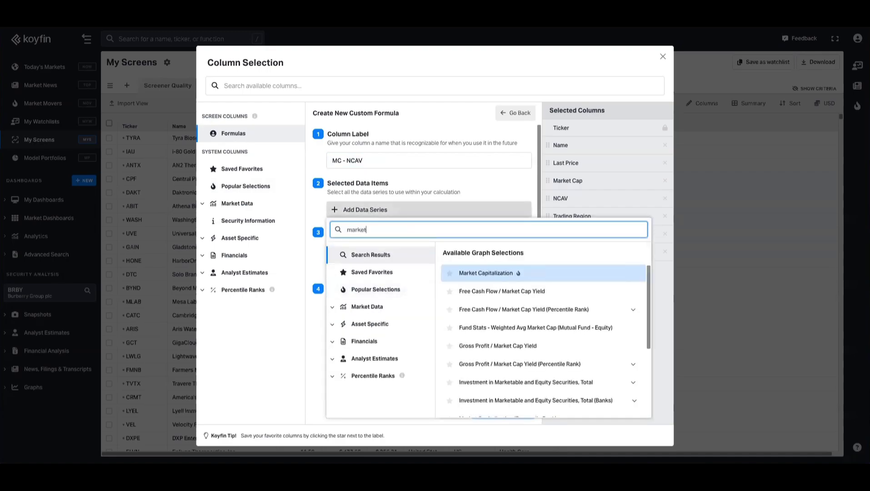
{"action": "left_click", "coordinate": [482, 275]}
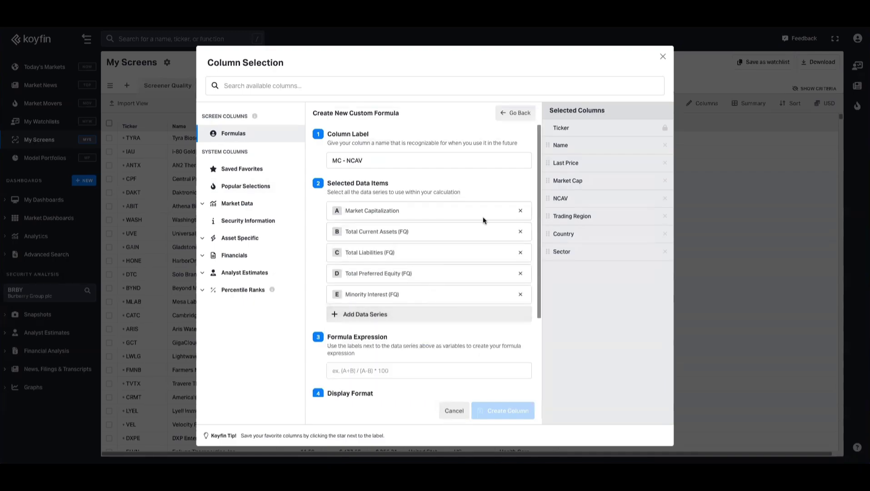
{"action": "left_click", "coordinate": [399, 371]}
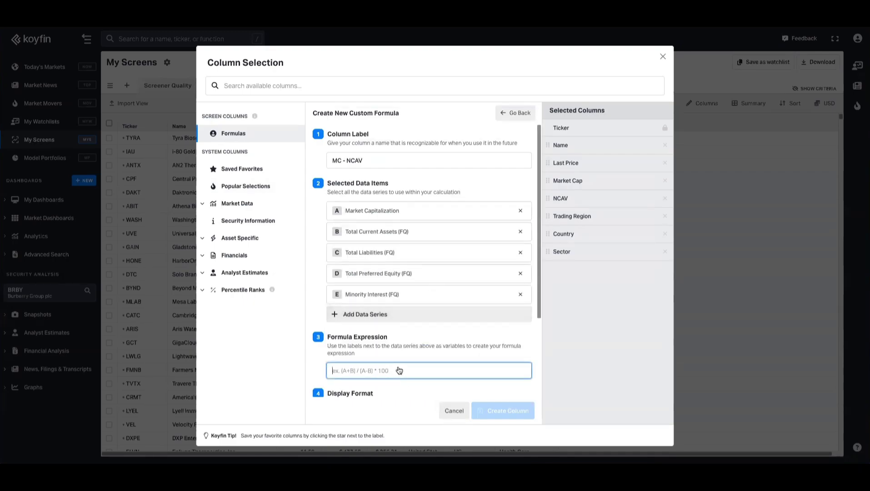
{"action": "type", "text": "A-"}
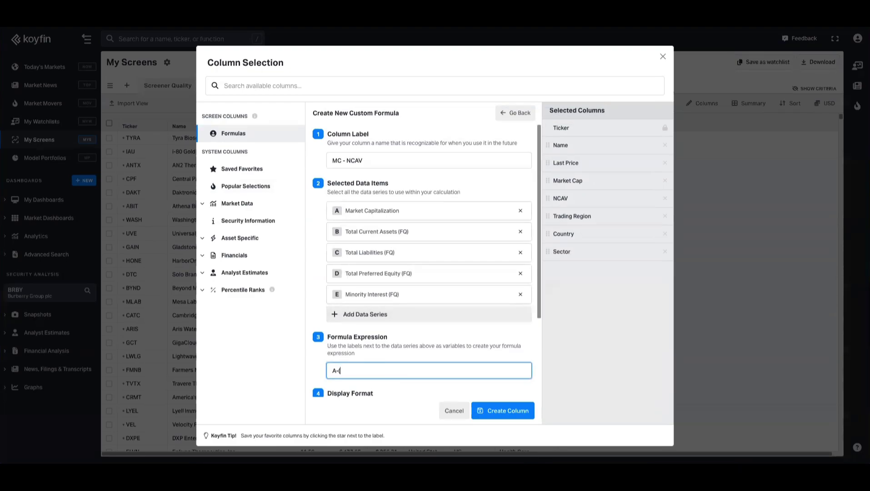
{"action": "type", "text": "(B-C-D-E)"}
{"action": "scroll", "coordinate": [459, 304], "scroll_direction": "down", "scroll_amount": 3}
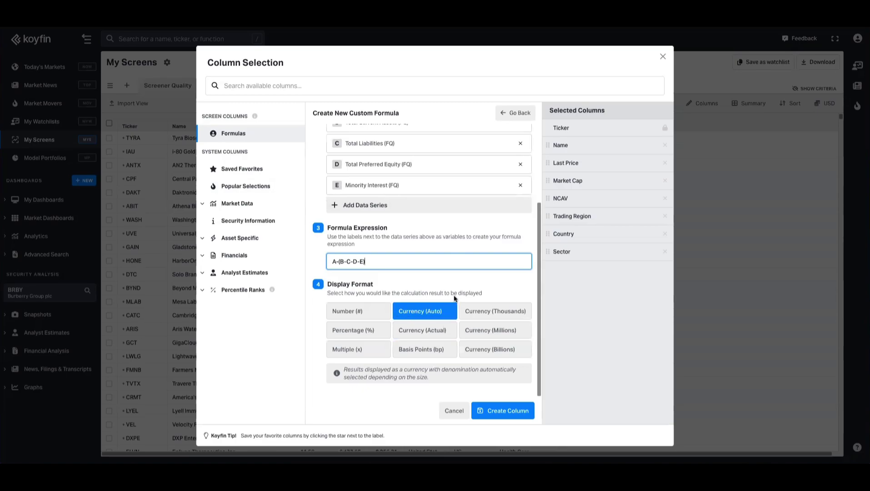
- Create the MC - NCAV column and add it to the Net Nets table
{"action": "left_click", "coordinate": [495, 410]}
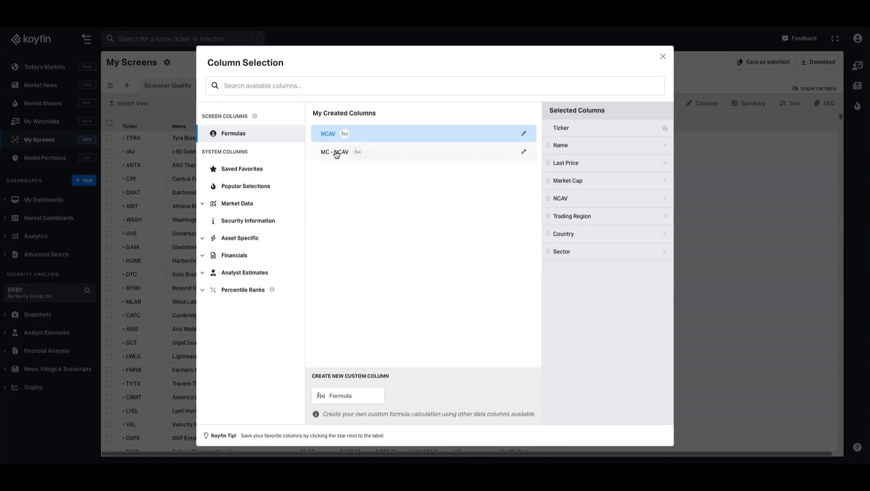
{"action": "left_click", "coordinate": [335, 152]}
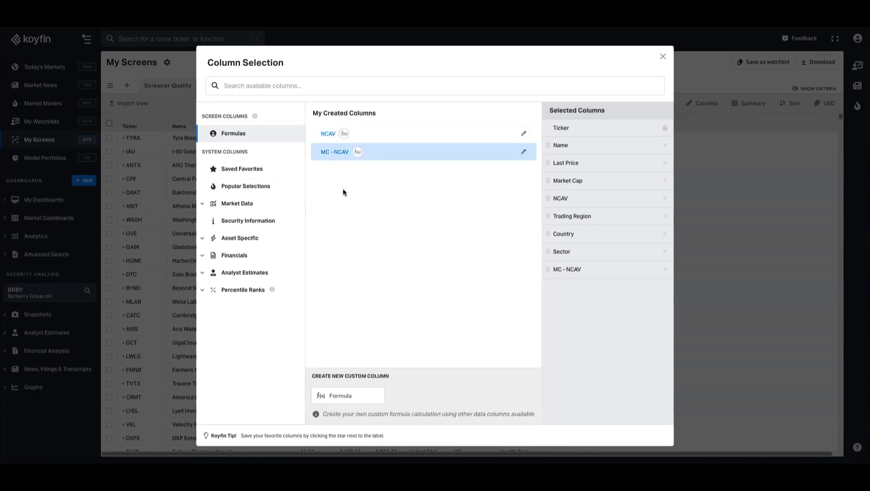
{"action": "left_click", "coordinate": [735, 260]}
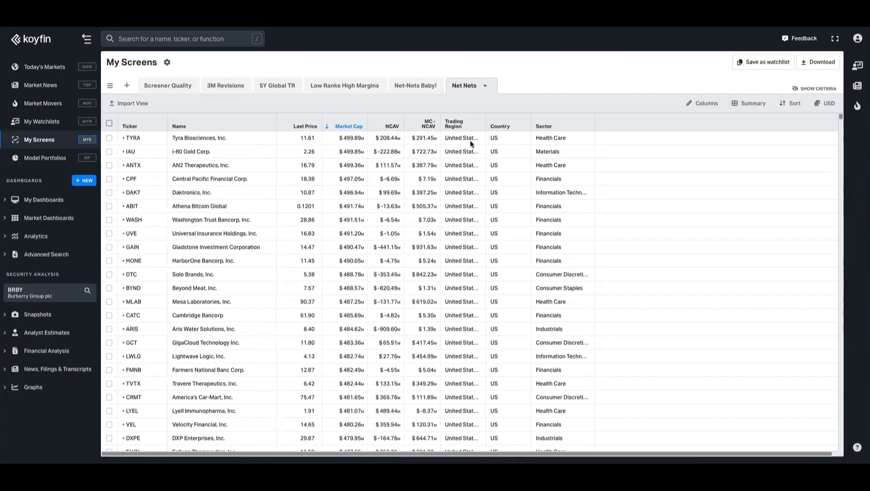
- Sort the table by MC - NCAV ascending, most negative first, and scan the results
{"action": "left_click", "coordinate": [410, 129]}
{"action": "left_click", "coordinate": [409, 129]}
{"action": "left_click", "coordinate": [410, 130]}
{"action": "left_click", "coordinate": [410, 130]}
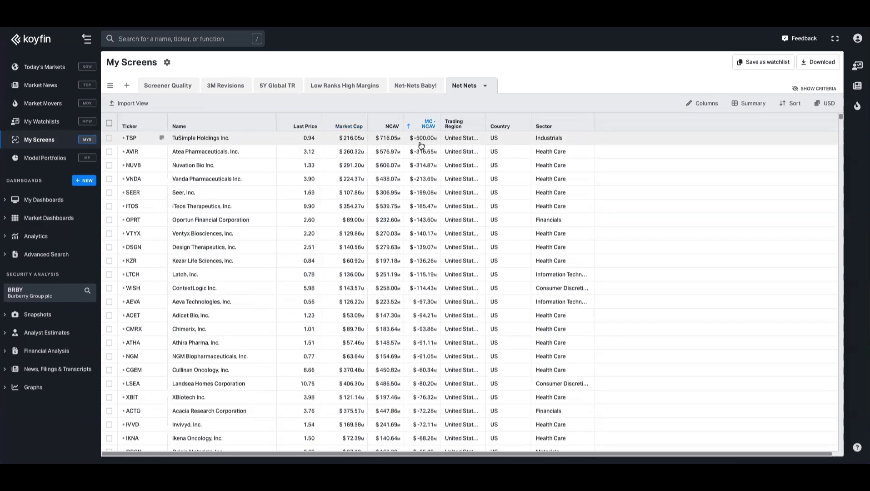
{"action": "scroll", "coordinate": [424, 145], "scroll_direction": "down", "scroll_amount": 15}
{"action": "scroll", "coordinate": [454, 227], "scroll_direction": "down", "scroll_amount": 5}
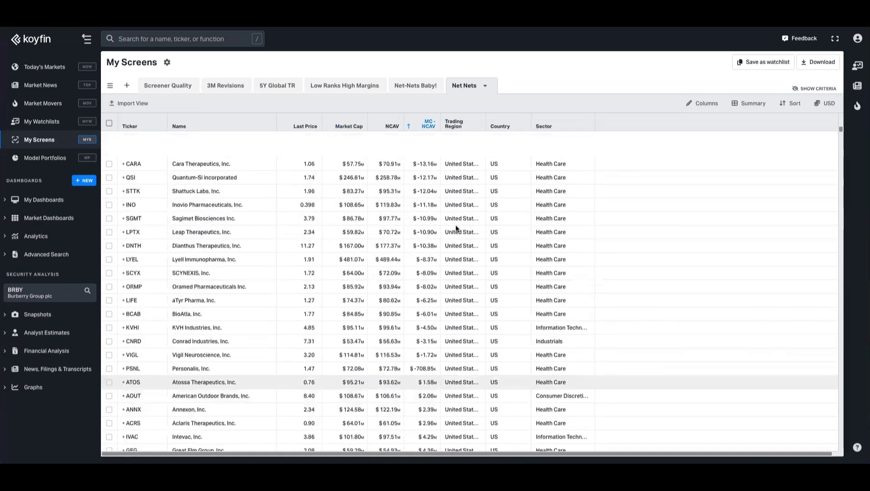
{"action": "scroll", "coordinate": [431, 305], "scroll_direction": "down", "scroll_amount": 5}
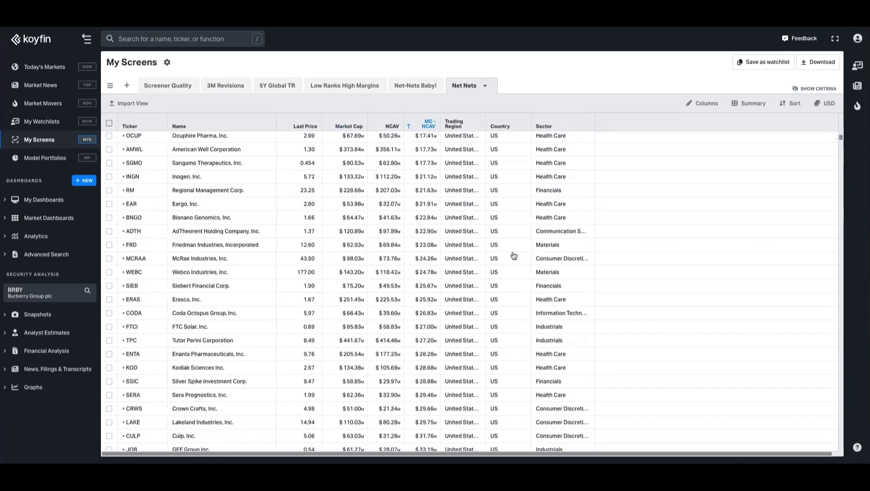
{"action": "scroll", "coordinate": [419, 298], "scroll_direction": "up", "scroll_amount": 20}
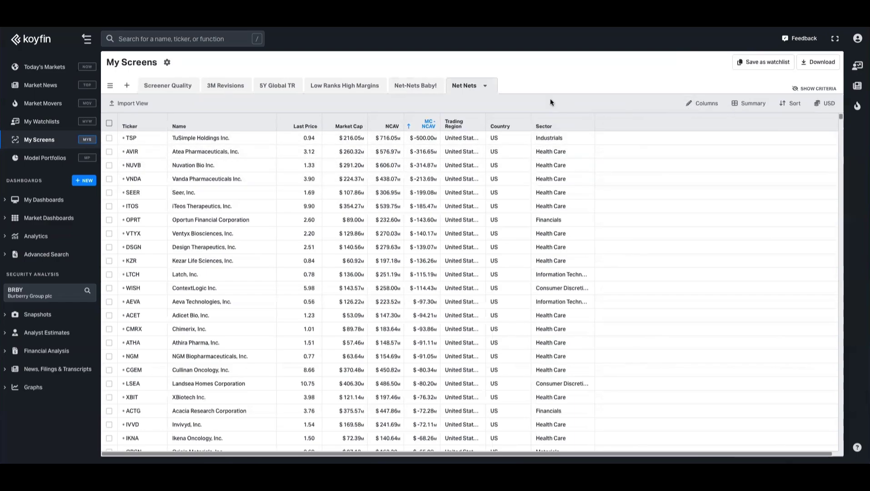
- Switch to the Net-Nets Baby! screen tab
{"action": "left_click", "coordinate": [418, 90]}
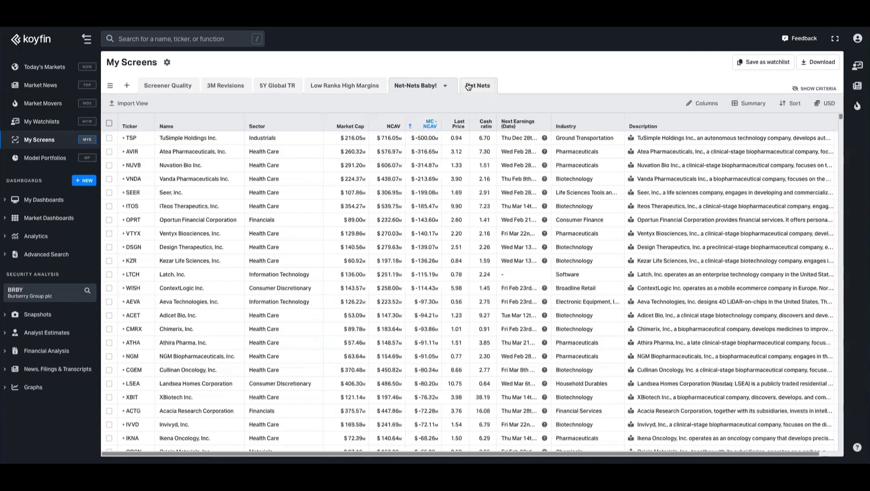